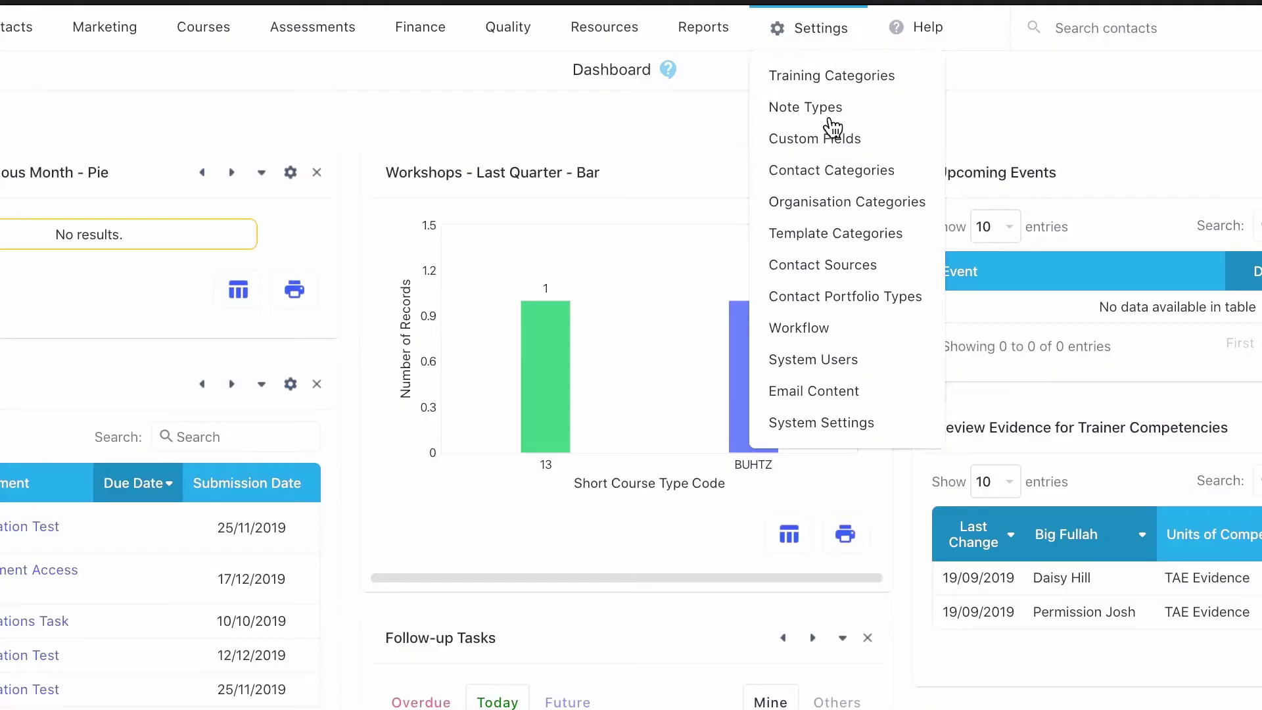
- Open System Settings from the Settings menu on the dashboard
left_click(840, 427)
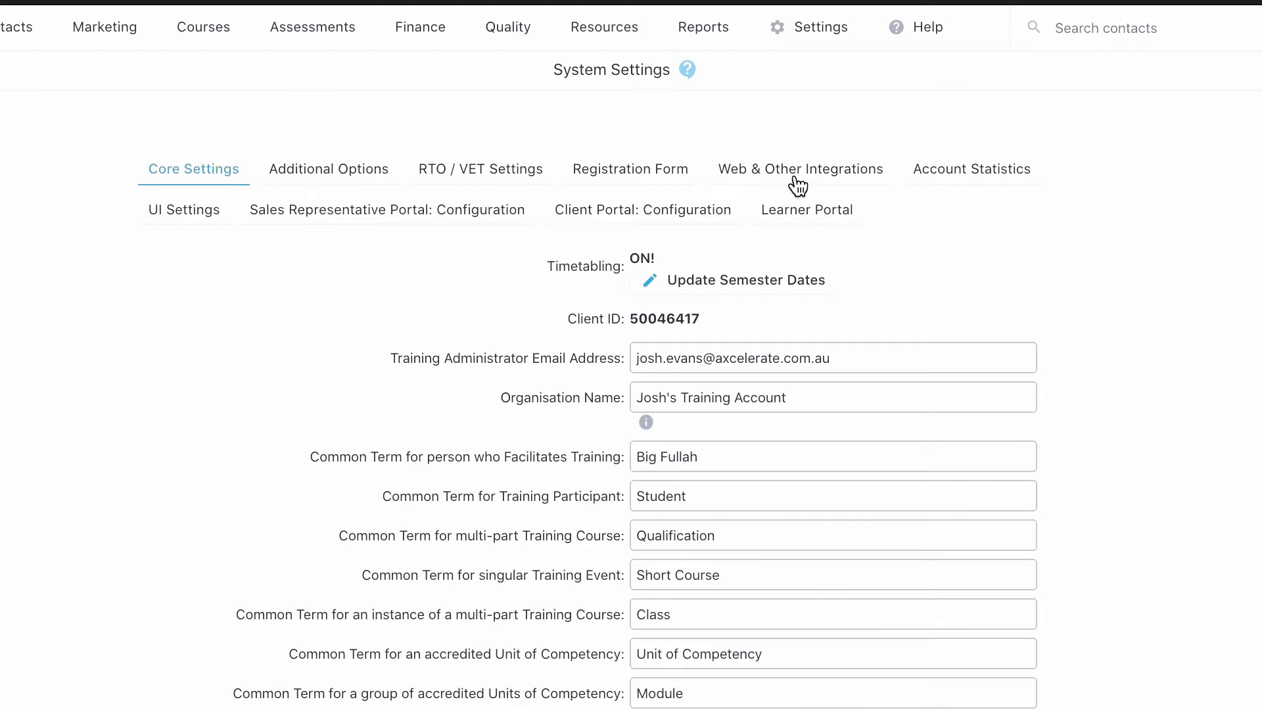
- Set Enable Migration to Xero API v2 to Yes under Web & Other Integrations
left_click(798, 178)
scroll(759, 569, "down", 10)
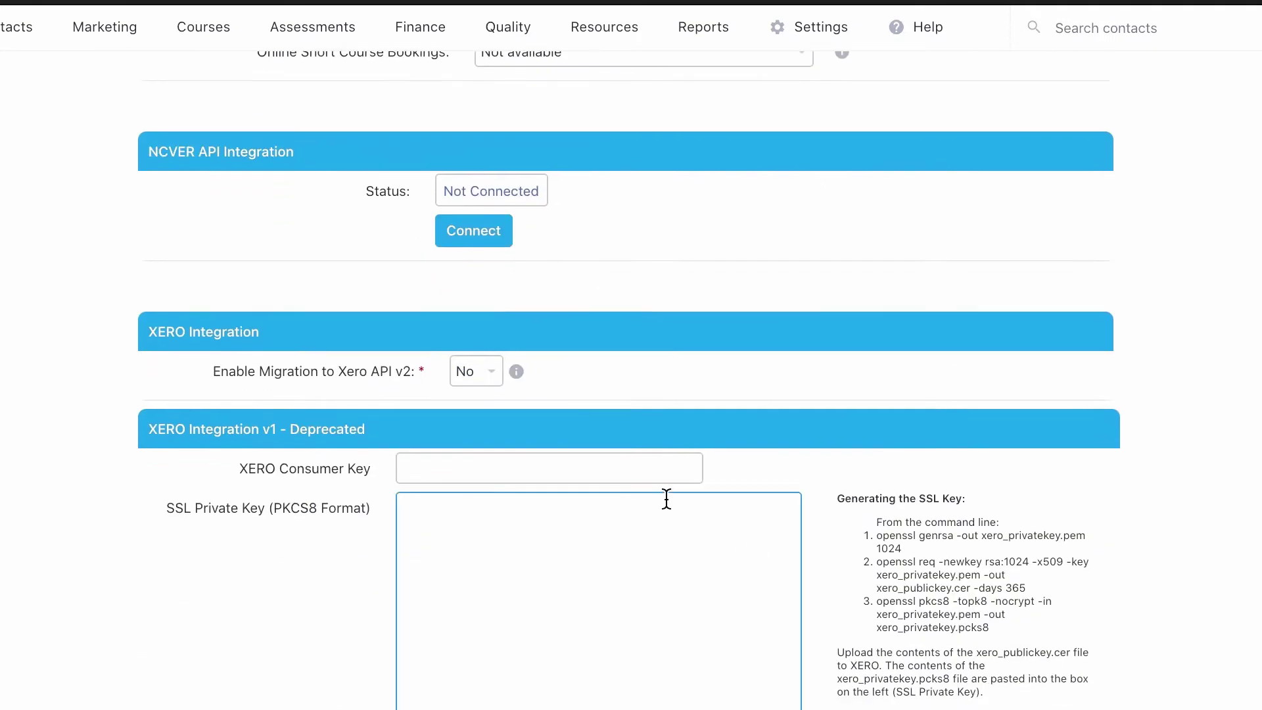
left_click(493, 379)
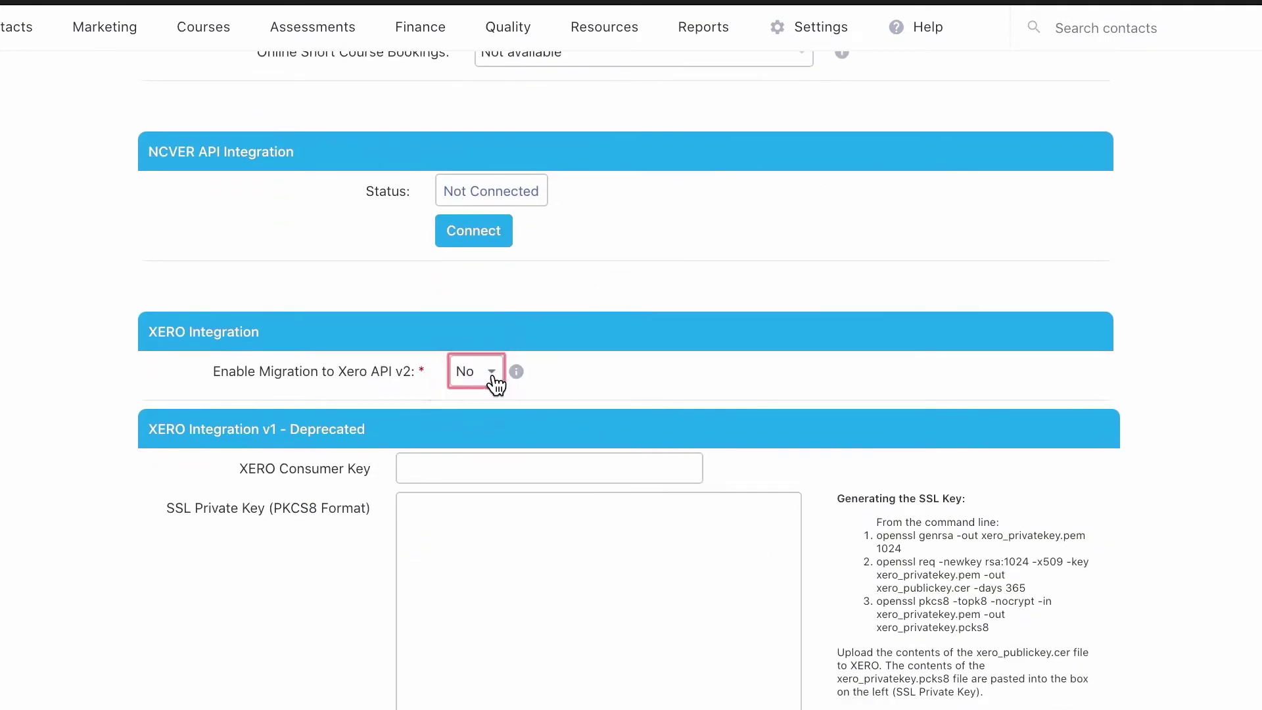
left_click(495, 380)
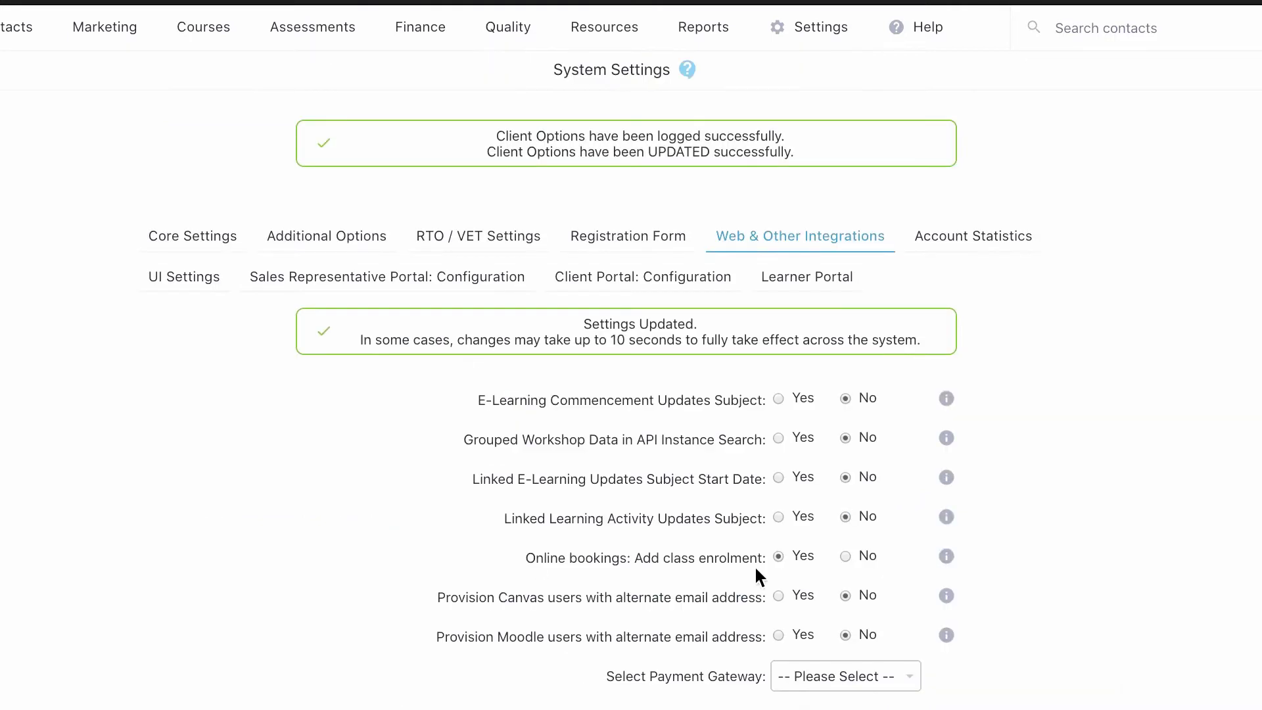
scroll(755, 565, "down", 10)
scroll(664, 553, "down", 1)
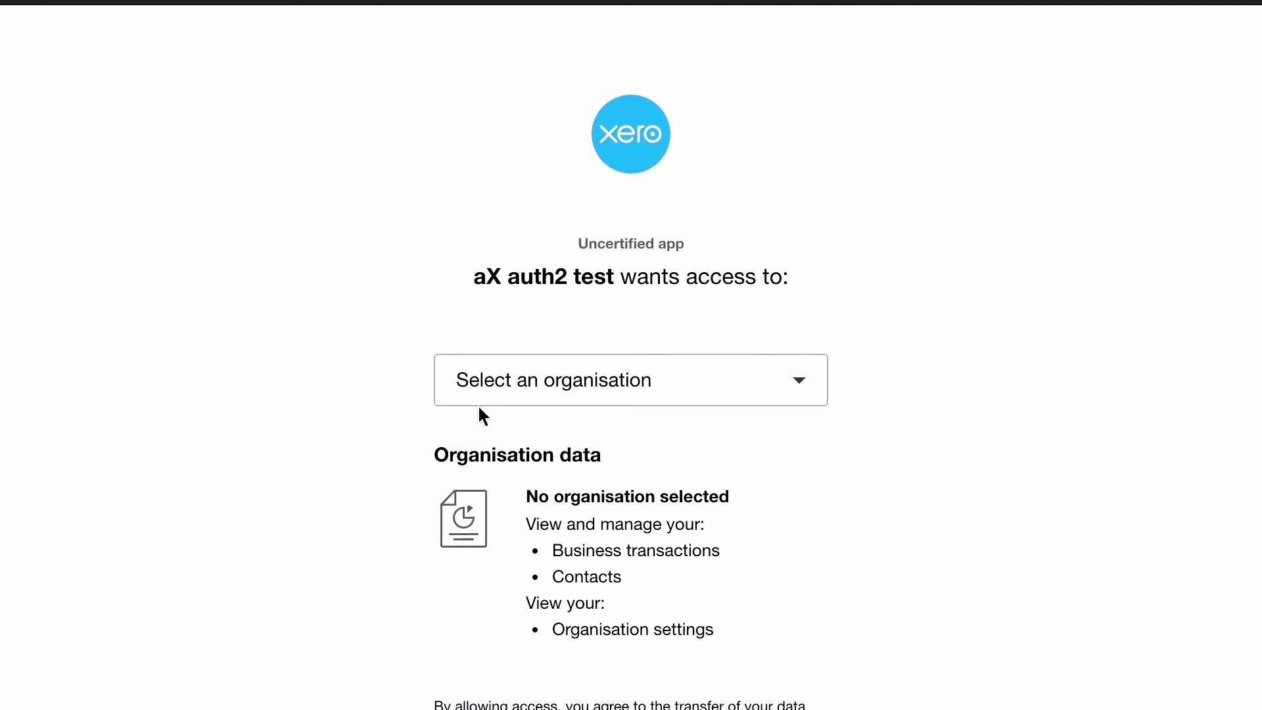
- Select Demo Company (AU) as the organisation and allow the aX auth2 test app access
left_click(677, 403)
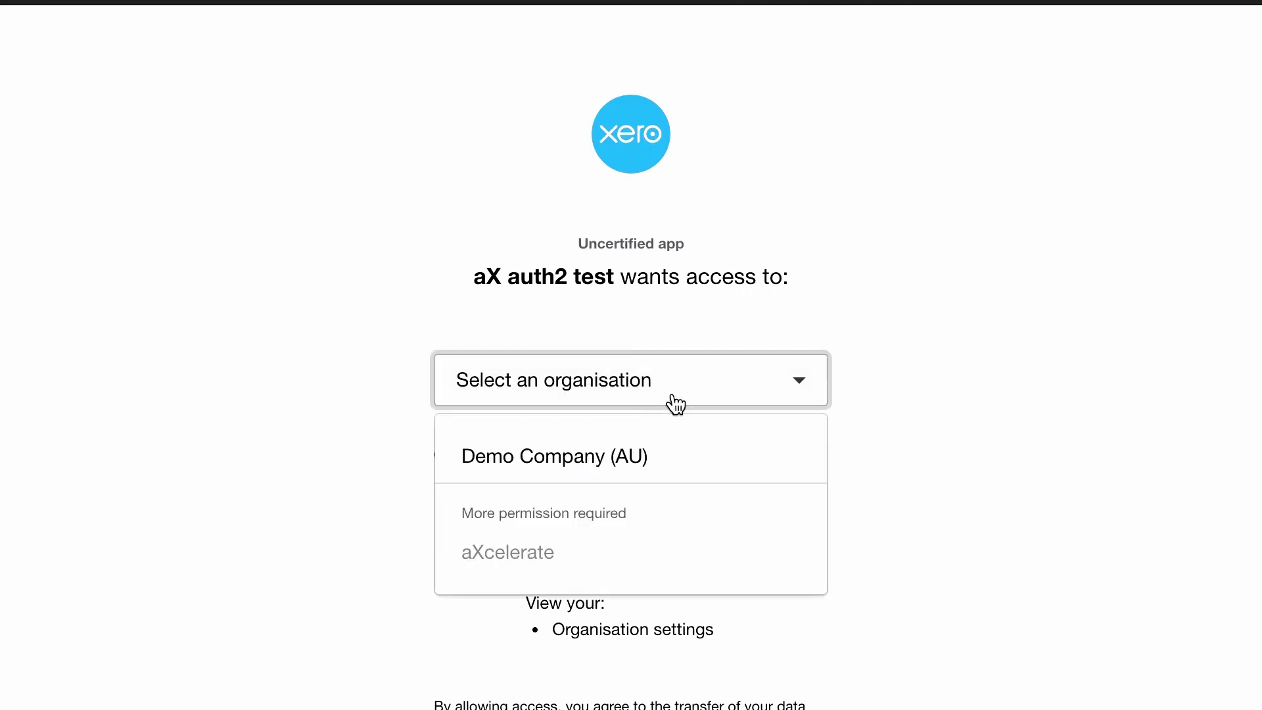
left_click(597, 462)
scroll(986, 549, "down", 3)
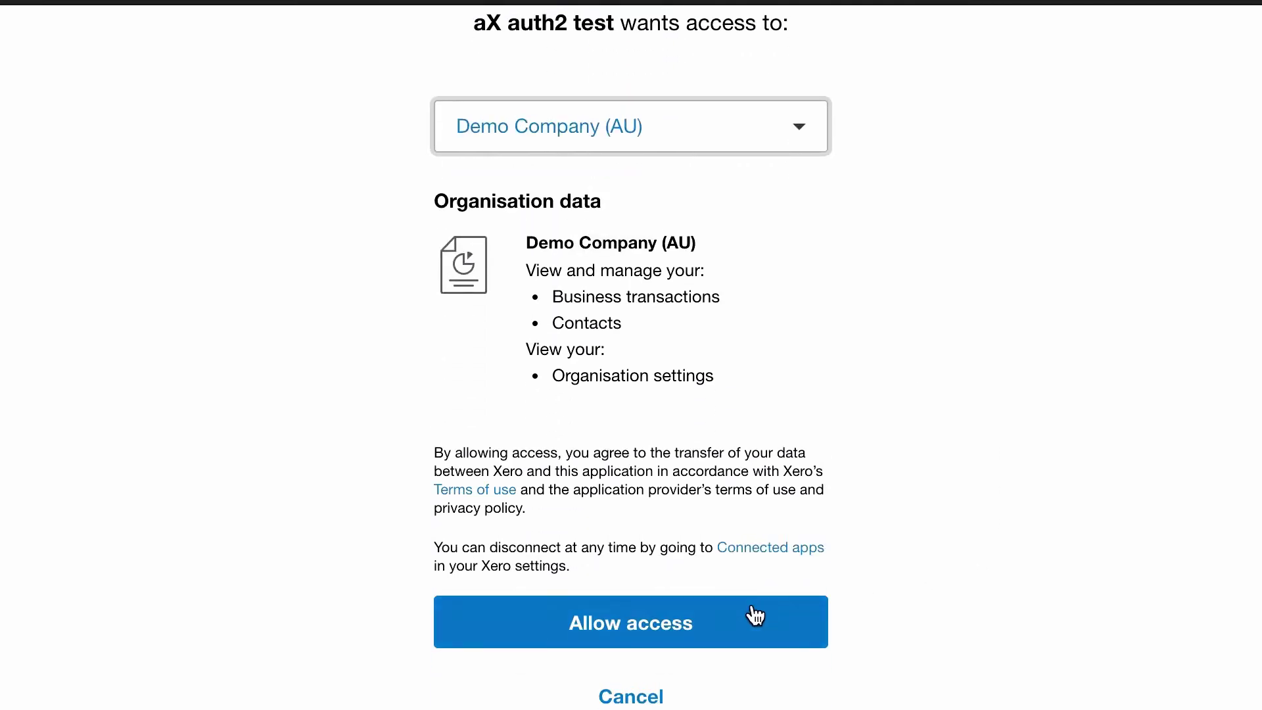
left_click(741, 633)
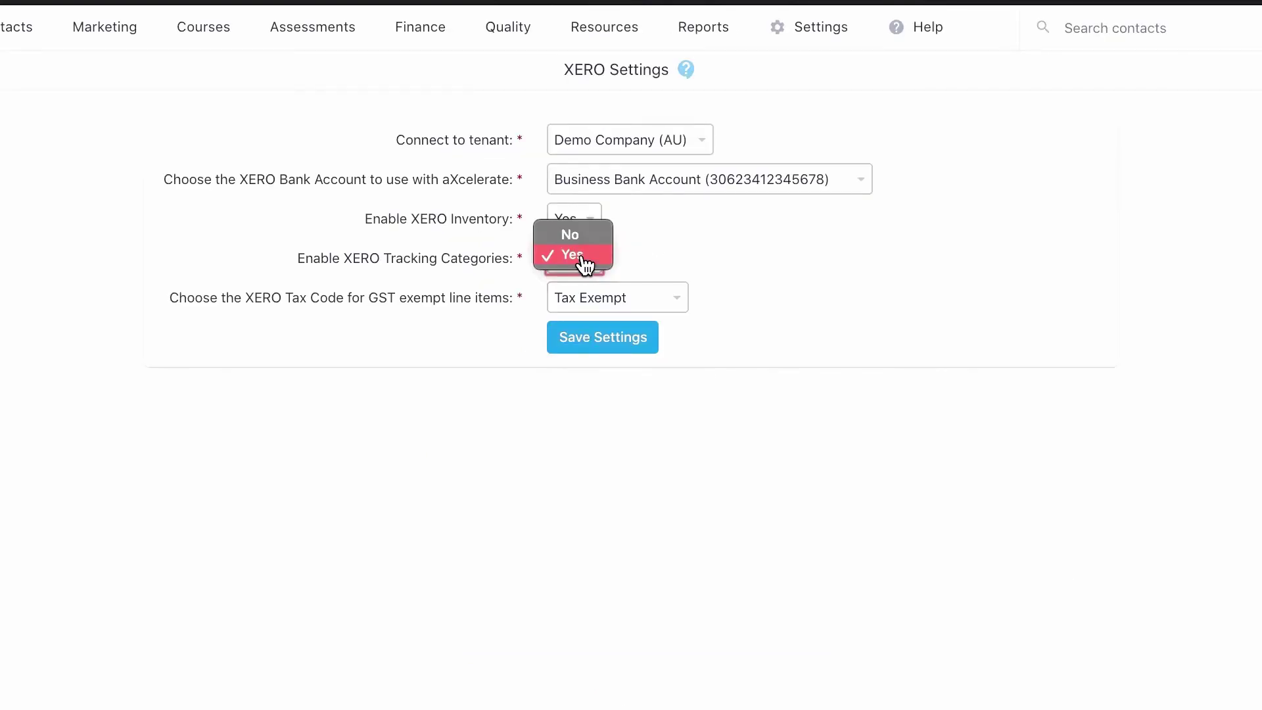
- Turn on Xero tracking categories, keep Tax Exempt as the GST-exempt code, and save
left_click(583, 259)
left_click(597, 298)
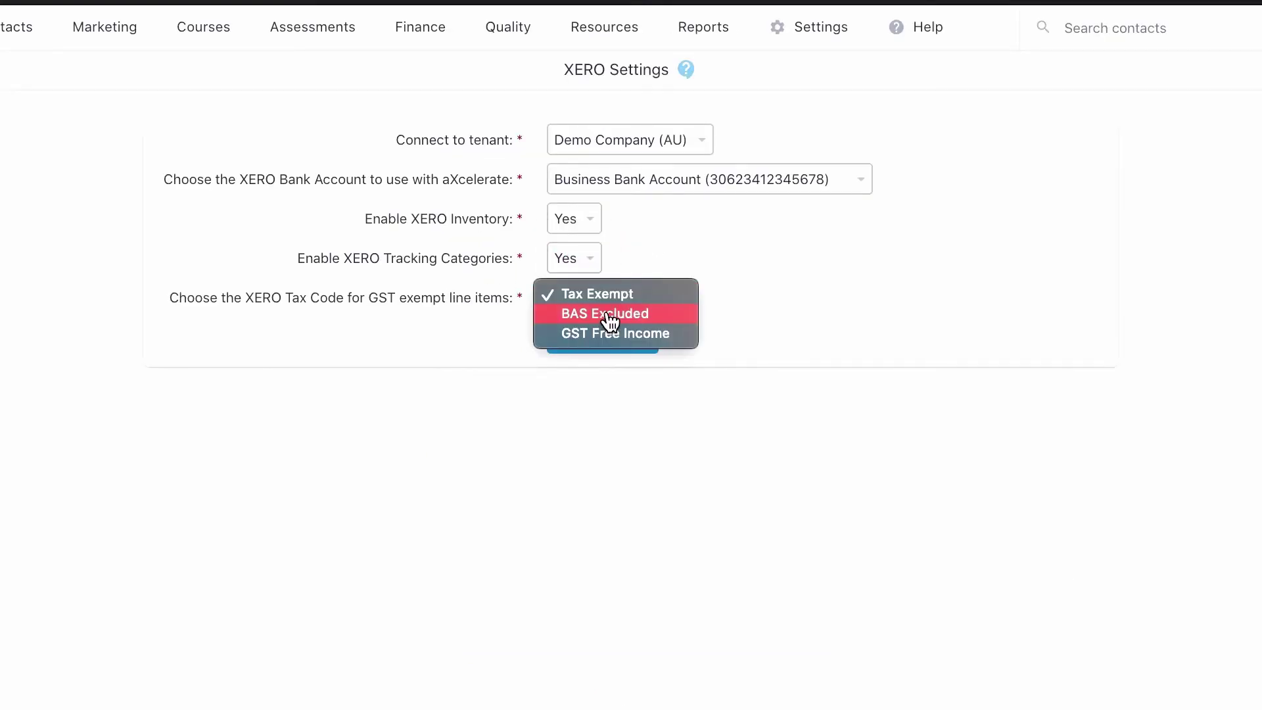
left_click(638, 296)
left_click(635, 352)
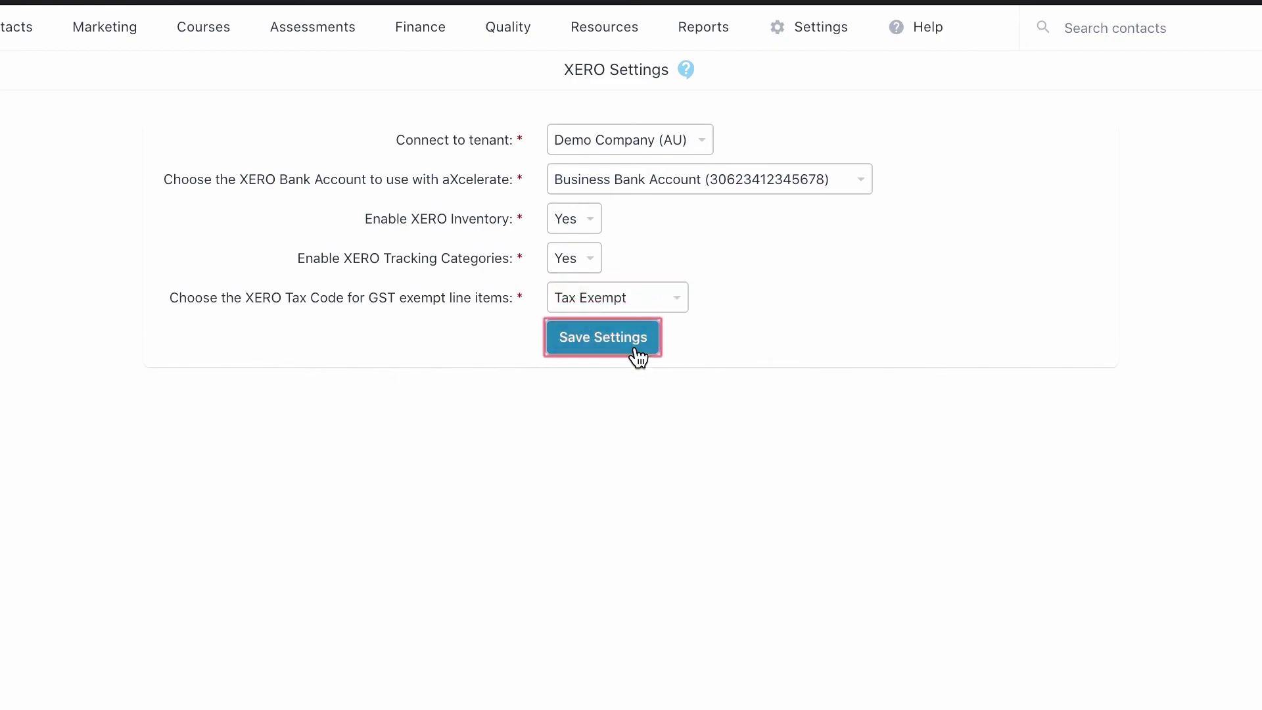